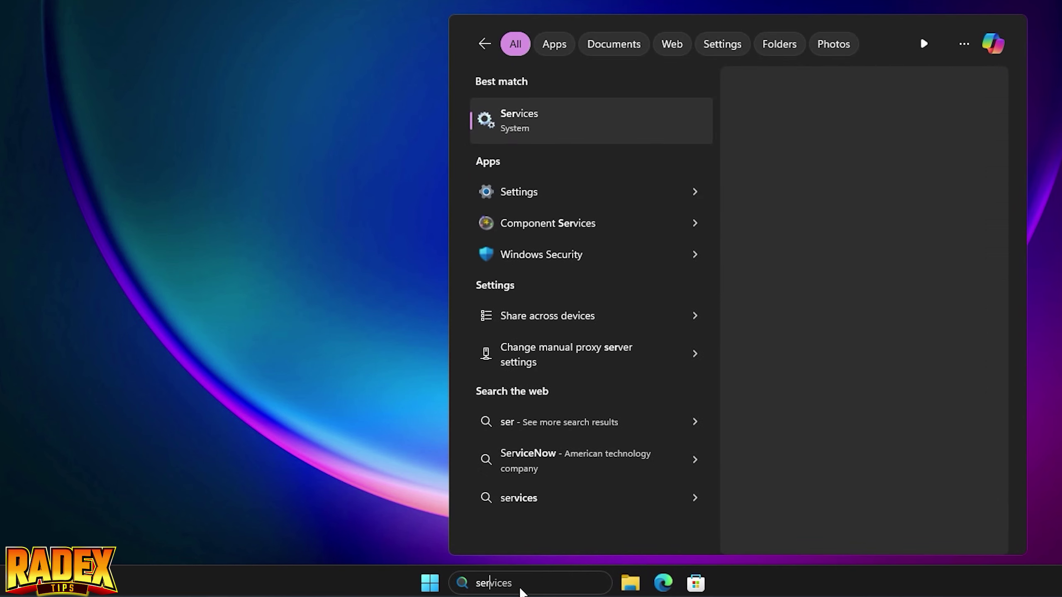
# Open the Services console and bring up the properties of the Windows Update service
pyautogui.click(540, 121)
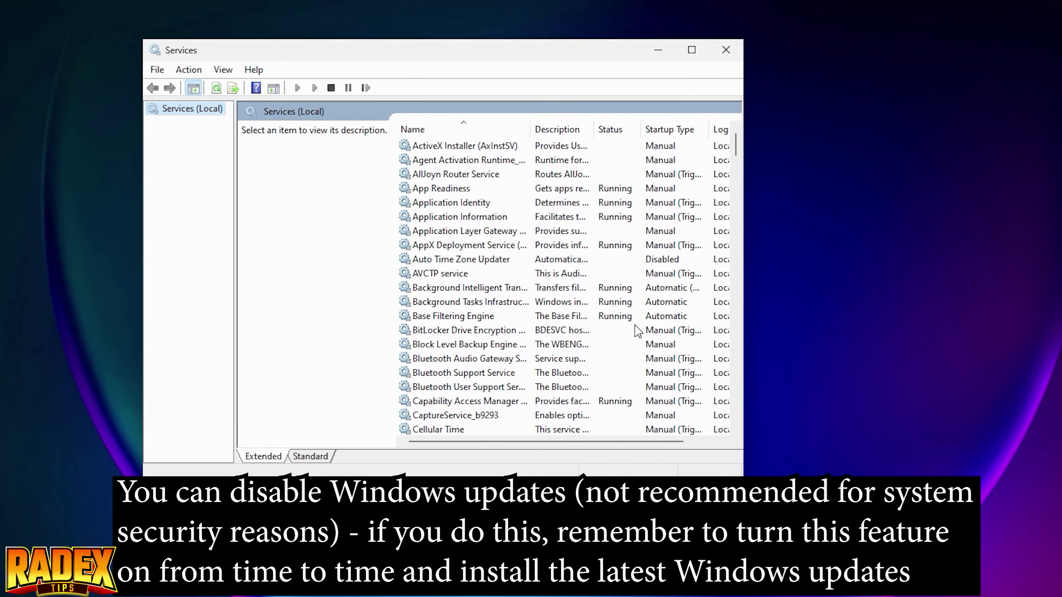
pyautogui.scroll(-6, 636, 330)
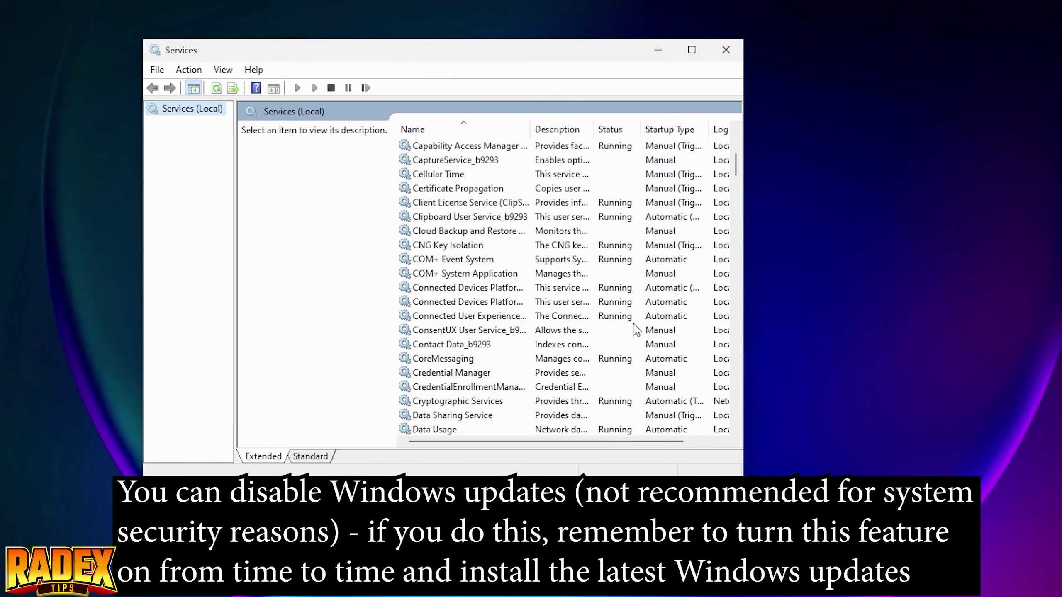
pyautogui.click(529, 331)
pyautogui.press('w')
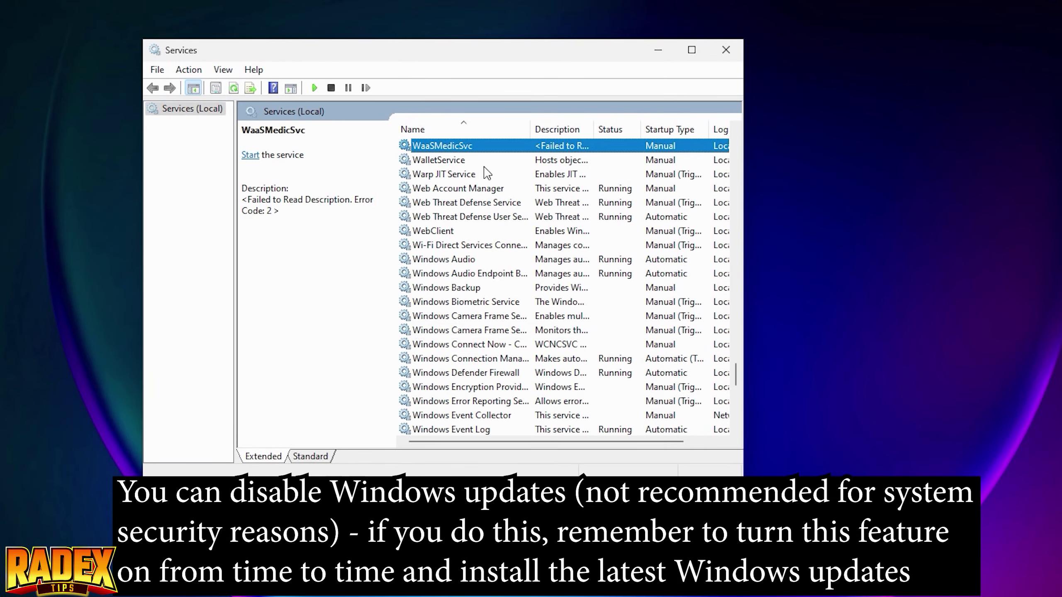
pyautogui.scroll(-9, 513, 340)
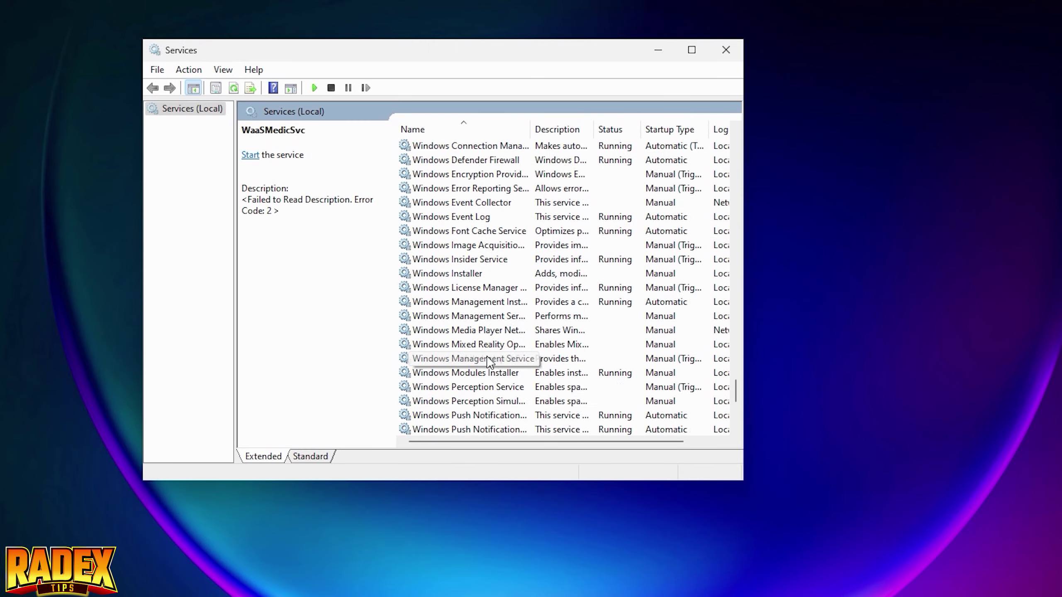
pyautogui.scroll(-1, 492, 359)
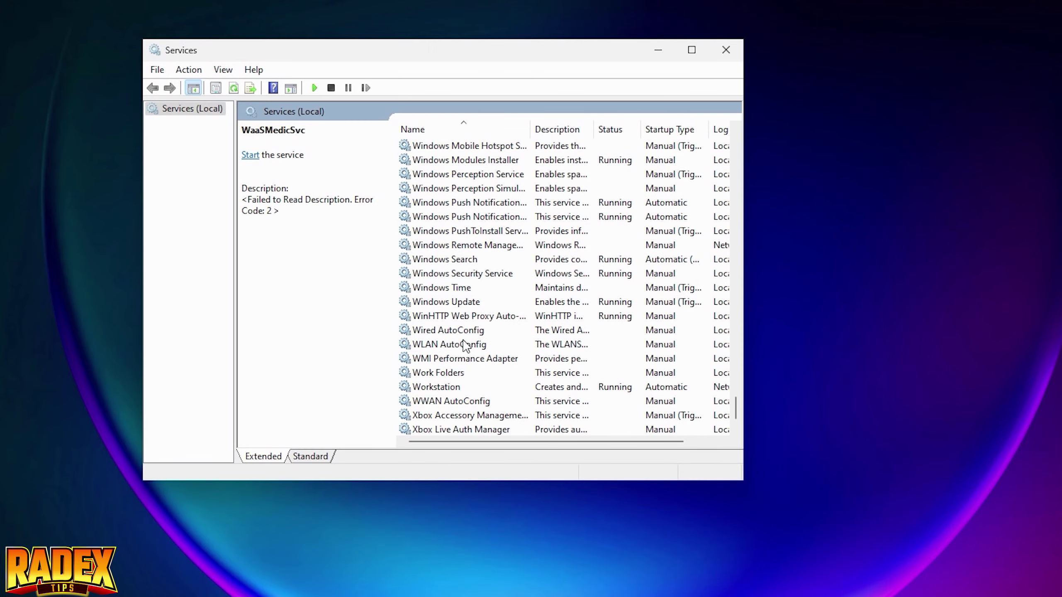
pyautogui.click(450, 304)
pyautogui.rightClick(473, 301)
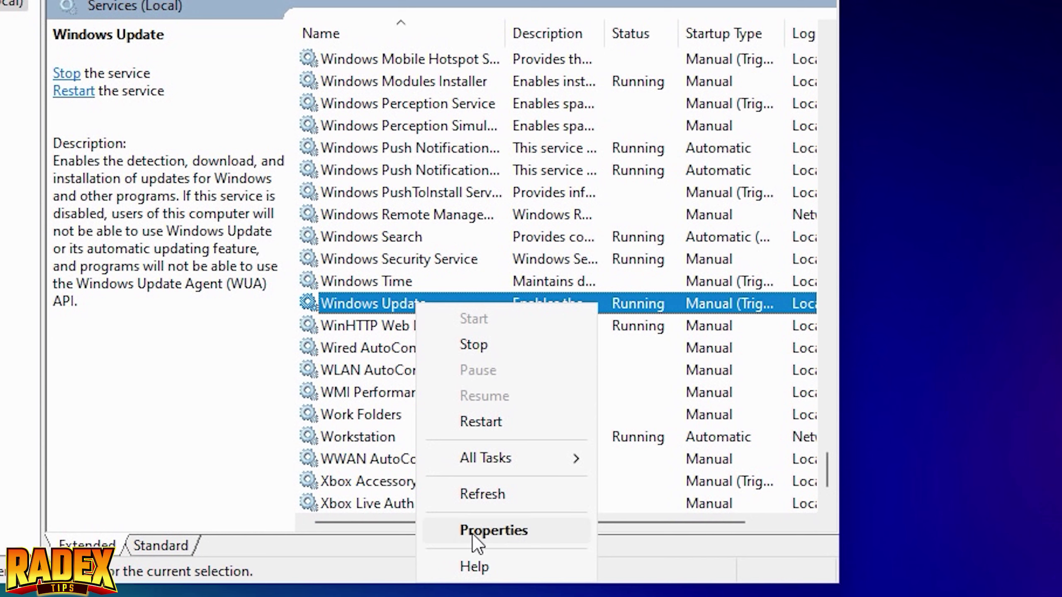
pyautogui.click(491, 531)
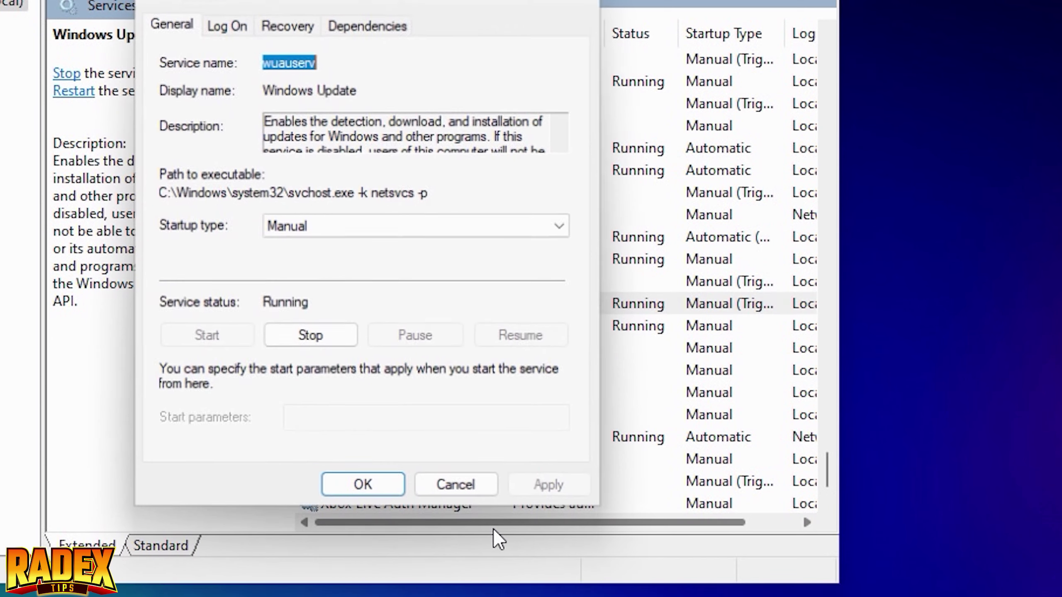
# Set the Windows Update service's startup type to Disabled and apply the change
pyautogui.click(371, 235)
pyautogui.click(310, 293)
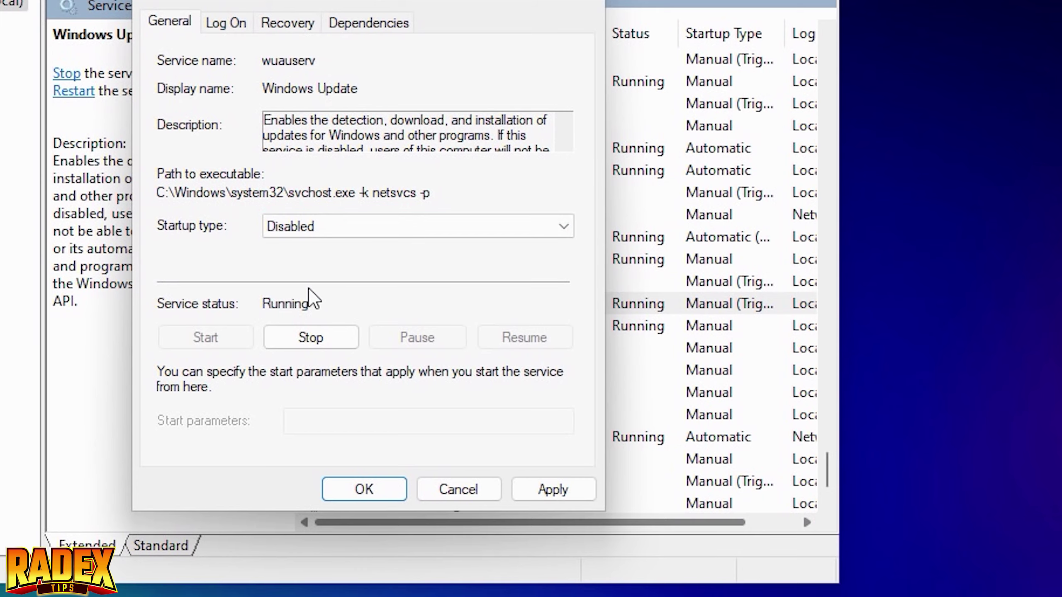
pyautogui.click(536, 487)
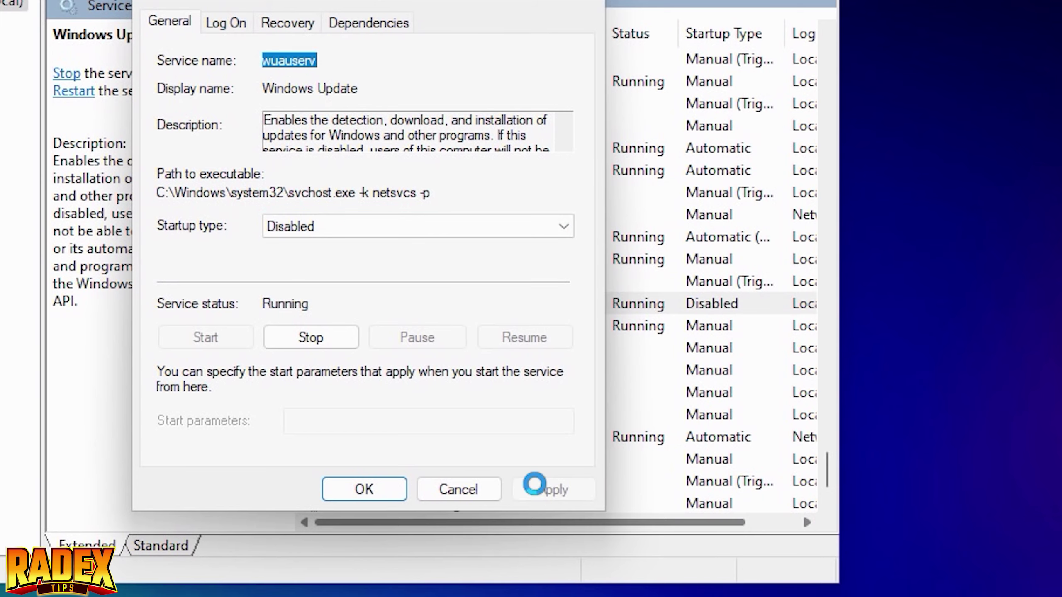
pyautogui.click(366, 491)
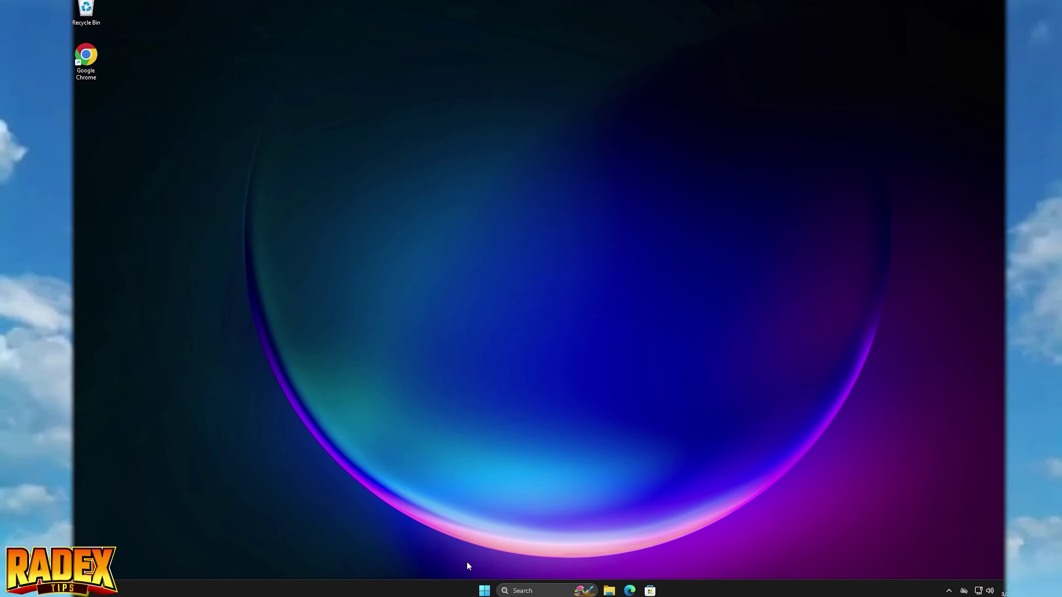
# Search Windows for cmd and open Command Prompt as administrator, allowing it to make changes
pyautogui.click(542, 591)
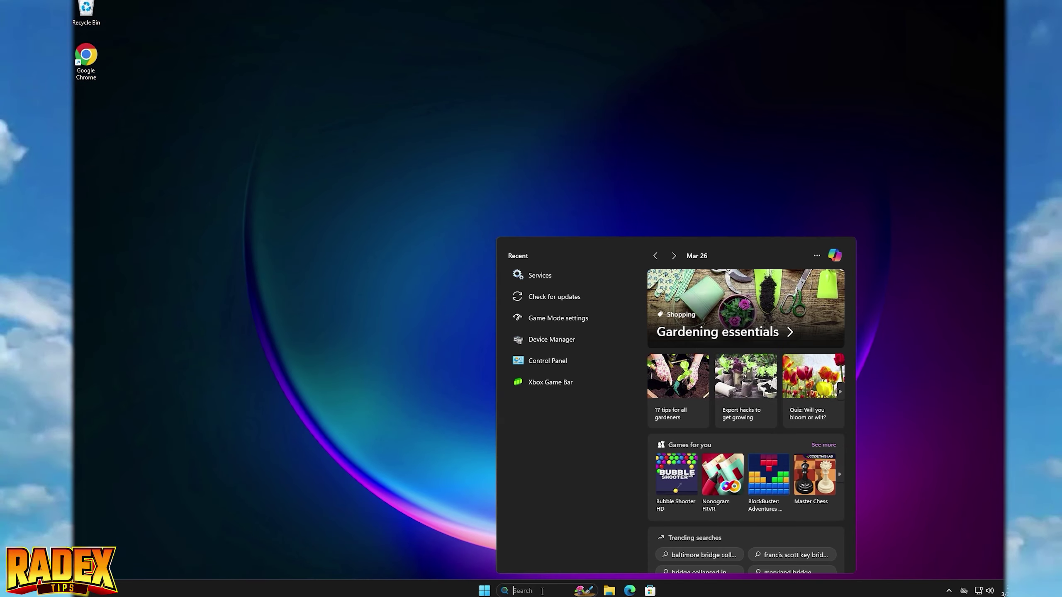
pyautogui.write('cmd')
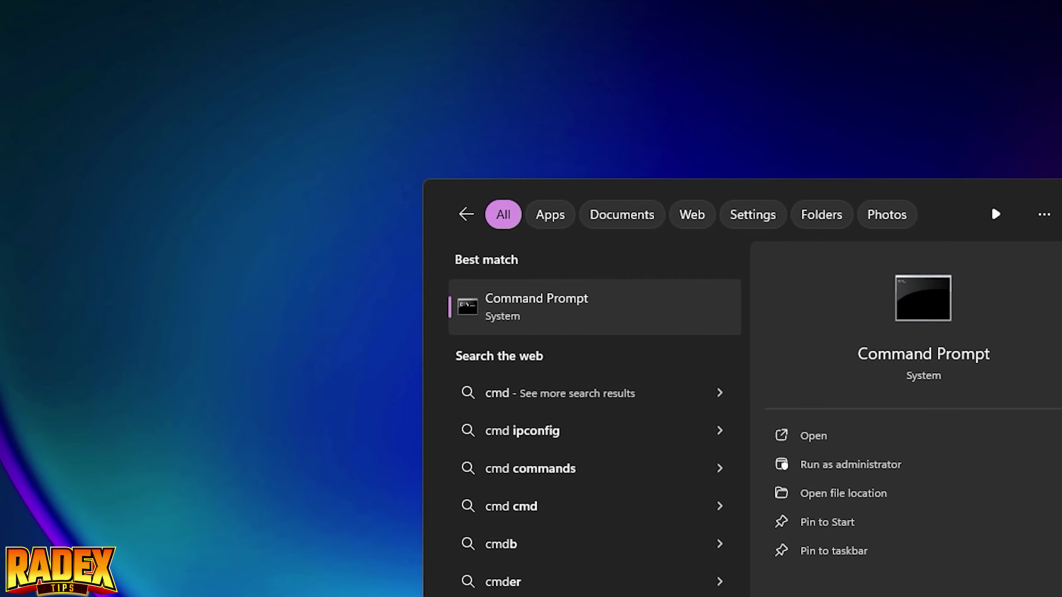
pyautogui.click(826, 462)
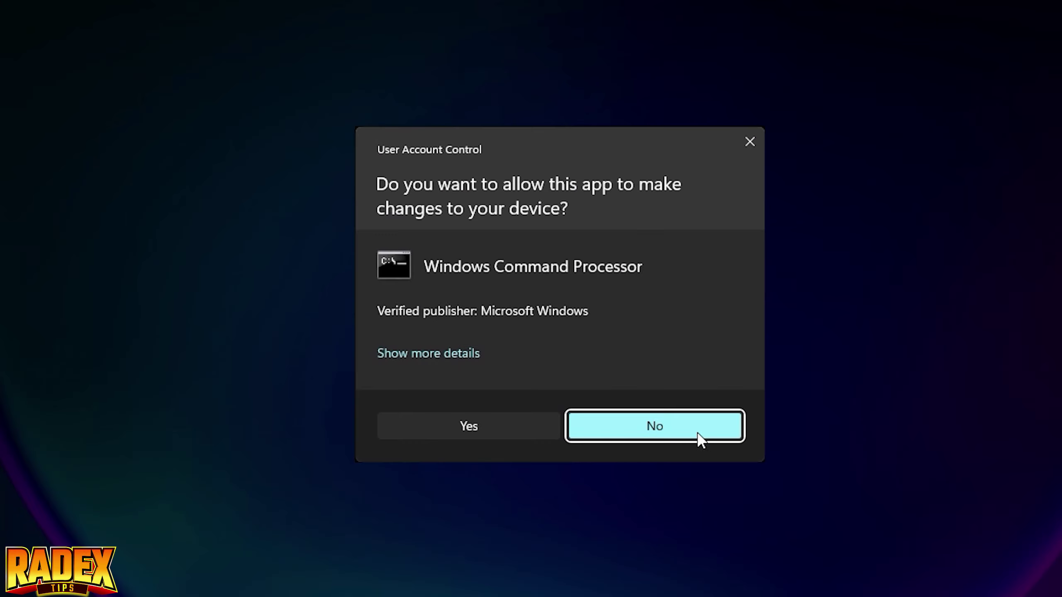
pyautogui.click(517, 431)
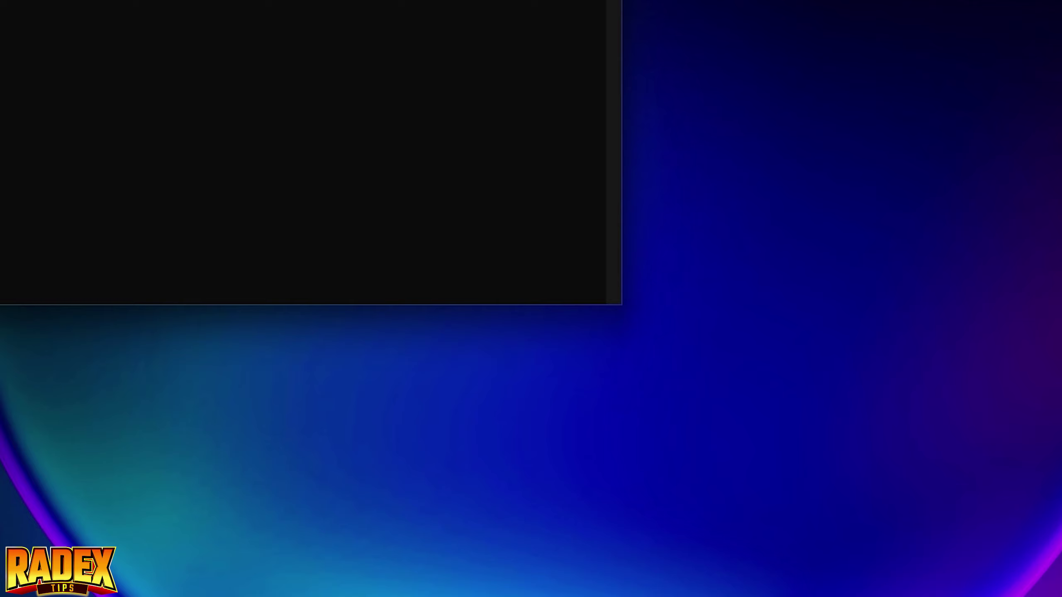
# Run sfc /scannow to scan and repair the system files, and close Command Prompt when it finishes
pyautogui.click(243, 128)
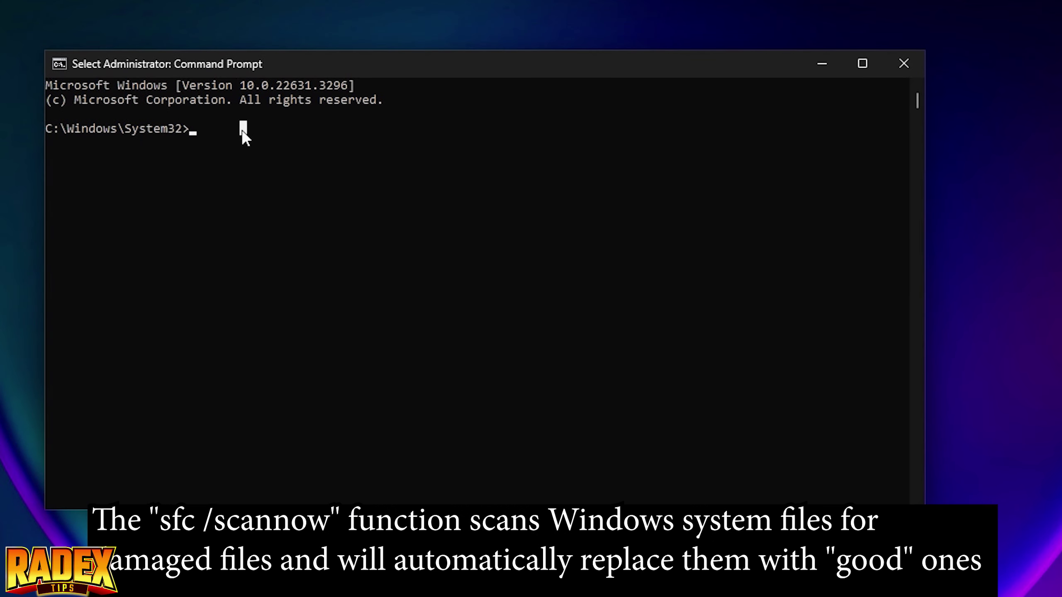
pyautogui.write('sfc')
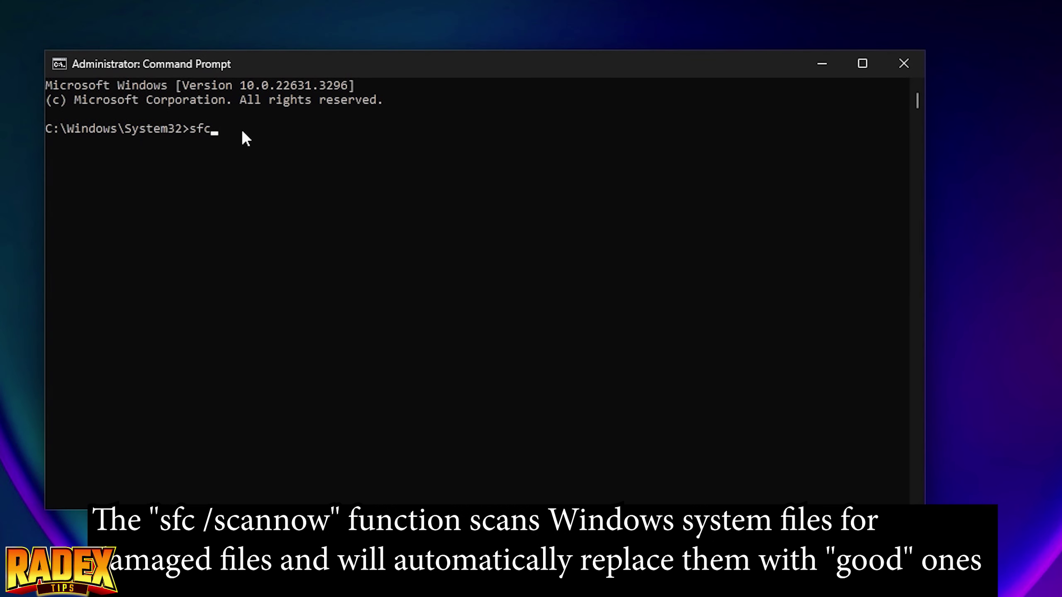
pyautogui.write(' /scannow')
pyautogui.press('Return')
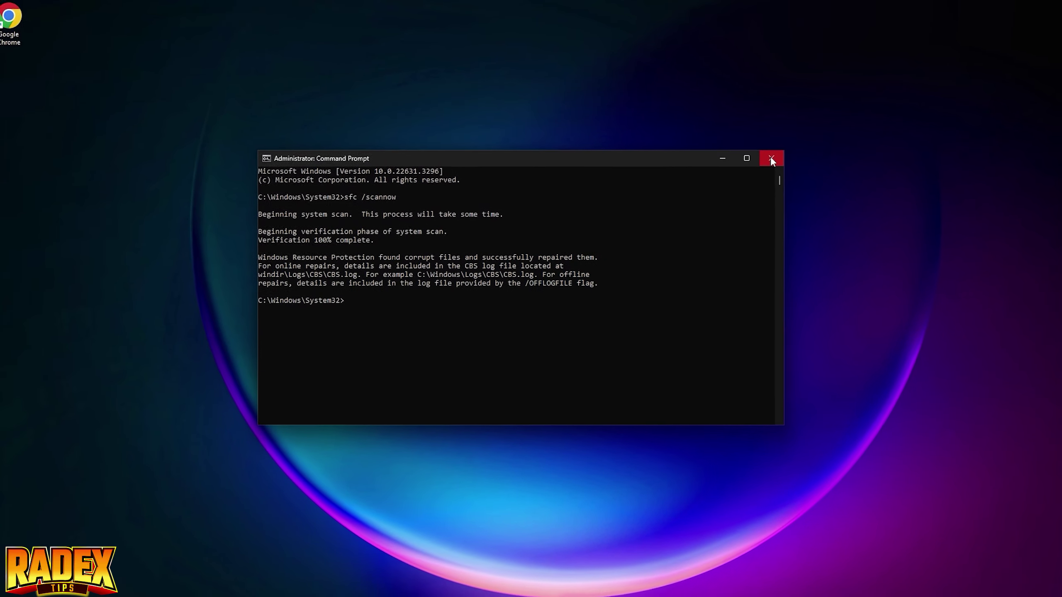
pyautogui.click(790, 145)
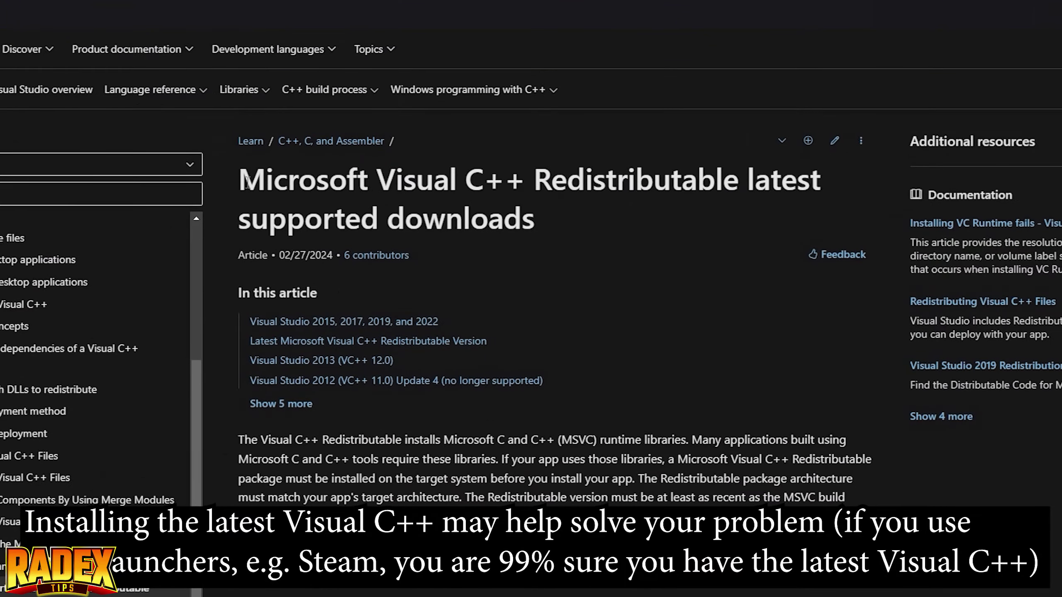
# Download the latest X64 Visual C++ Redistributable from the Microsoft Learn downloads page
pyautogui.moveTo(248, 183); pyautogui.dragTo(836, 184)
pyautogui.click(639, 214)
pyautogui.scroll(-10, 361, 197)
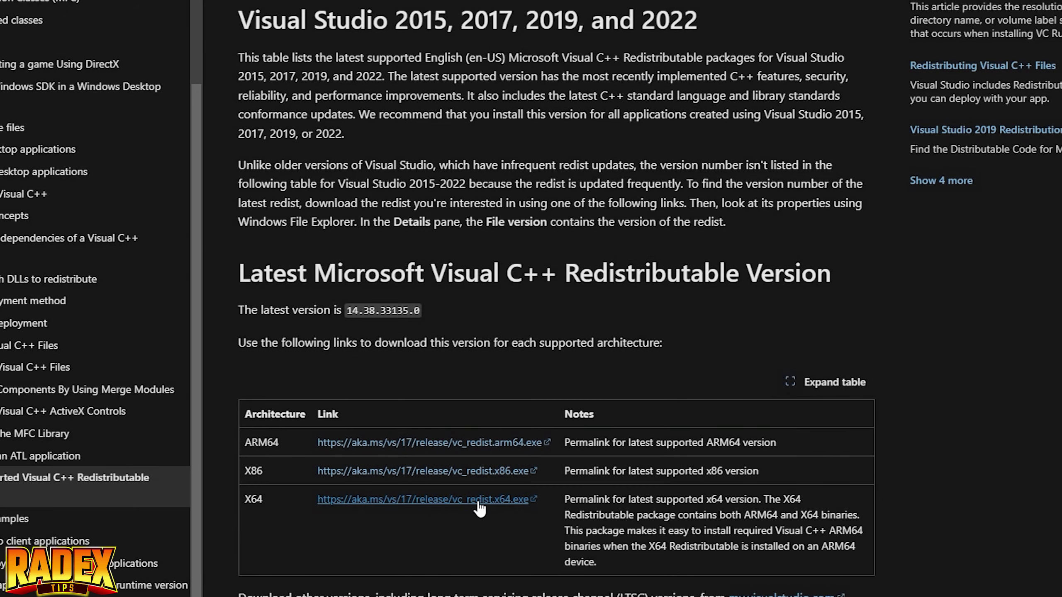
pyautogui.click(529, 497)
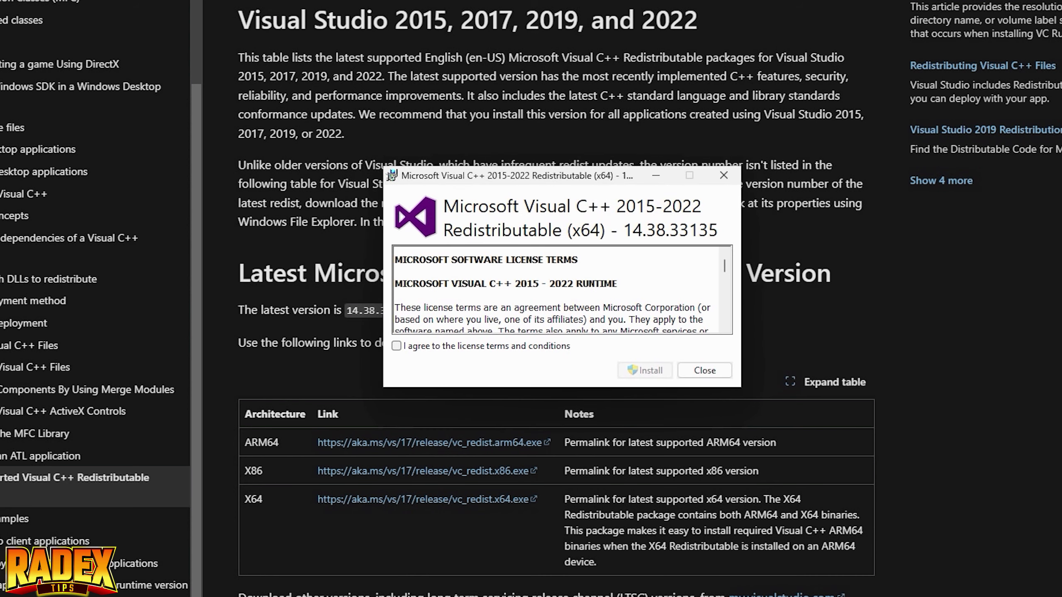
# Install the Visual C++ 2015-2022 Redistributable (x64), agreeing to its license terms, and close the installer
pyautogui.click(486, 345)
pyautogui.click(645, 370)
pyautogui.click(511, 419)
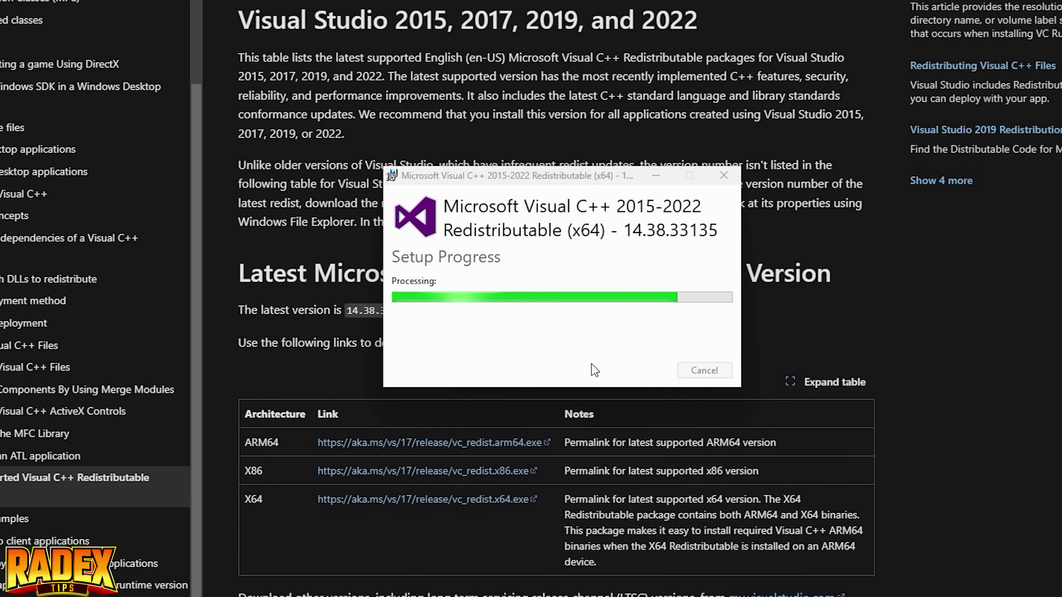
pyautogui.click(698, 370)
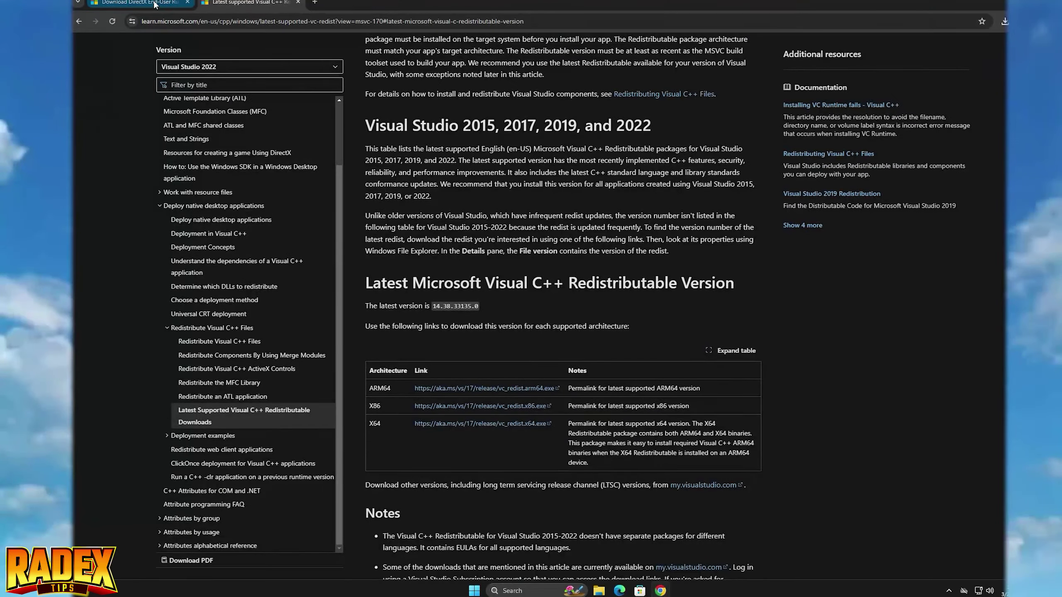
# Download the DirectX End-User Runtime in English from its Microsoft page and allow its installer to make changes
pyautogui.click(155, 4)
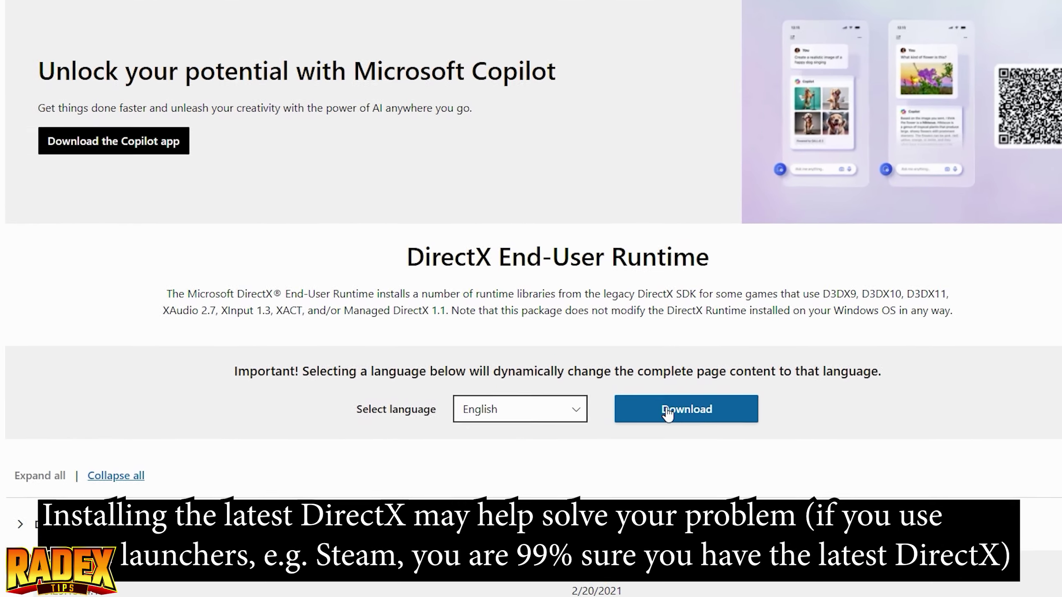
pyautogui.click(652, 373)
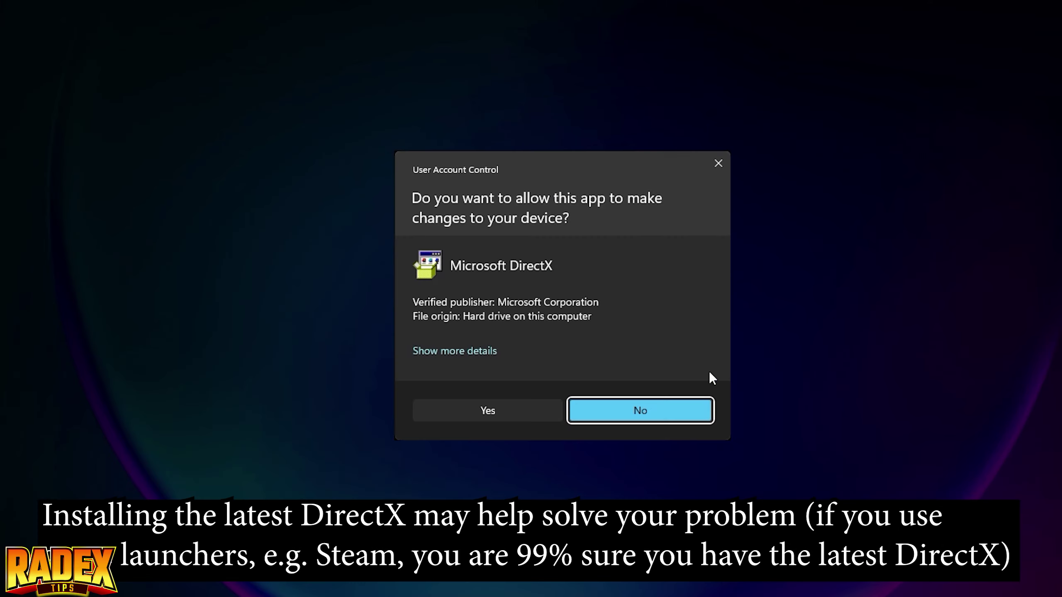
pyautogui.click(526, 420)
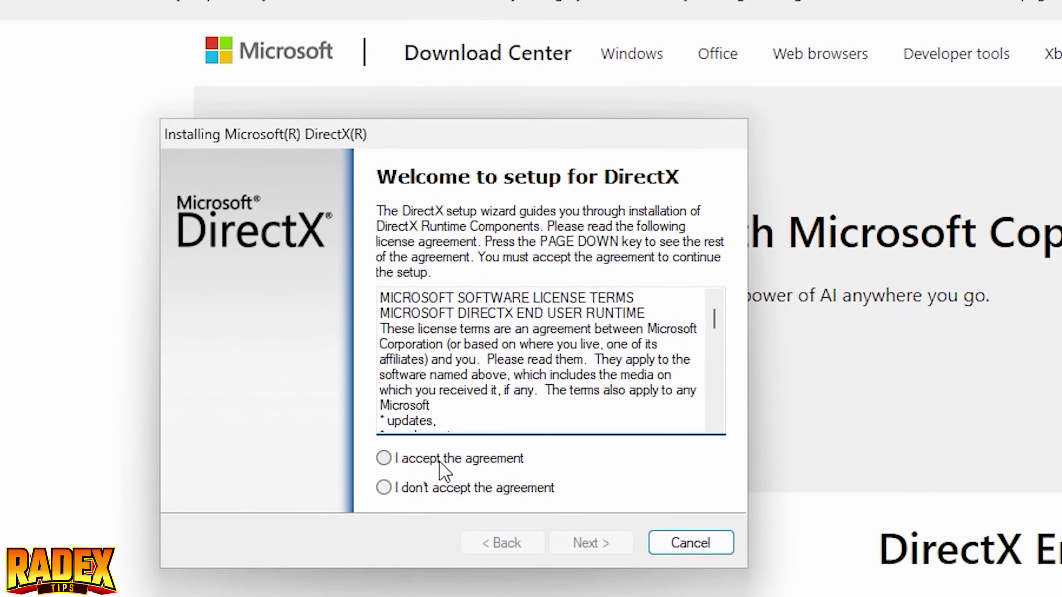
# Install the DirectX runtime components, accepting the agreement and leaving out the Bing Bar, and finish the setup
pyautogui.click(183, 251)
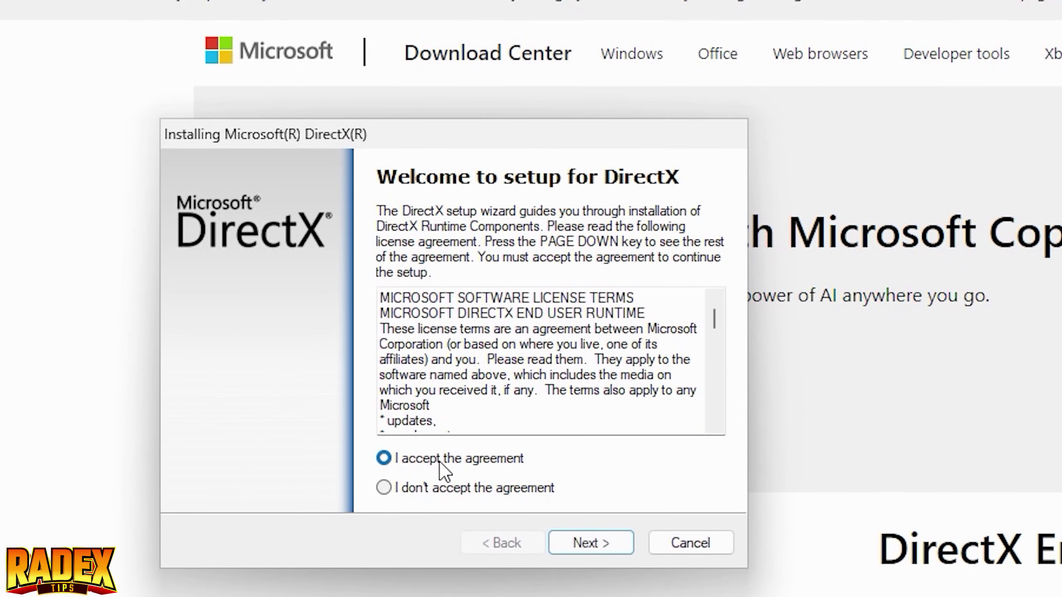
pyautogui.click(282, 308)
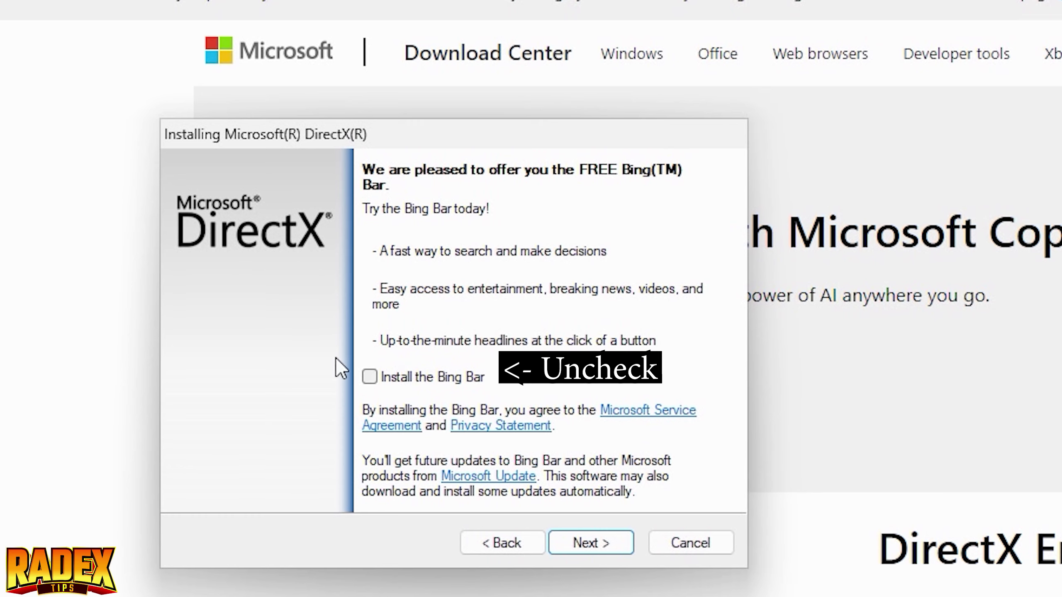
pyautogui.click(585, 539)
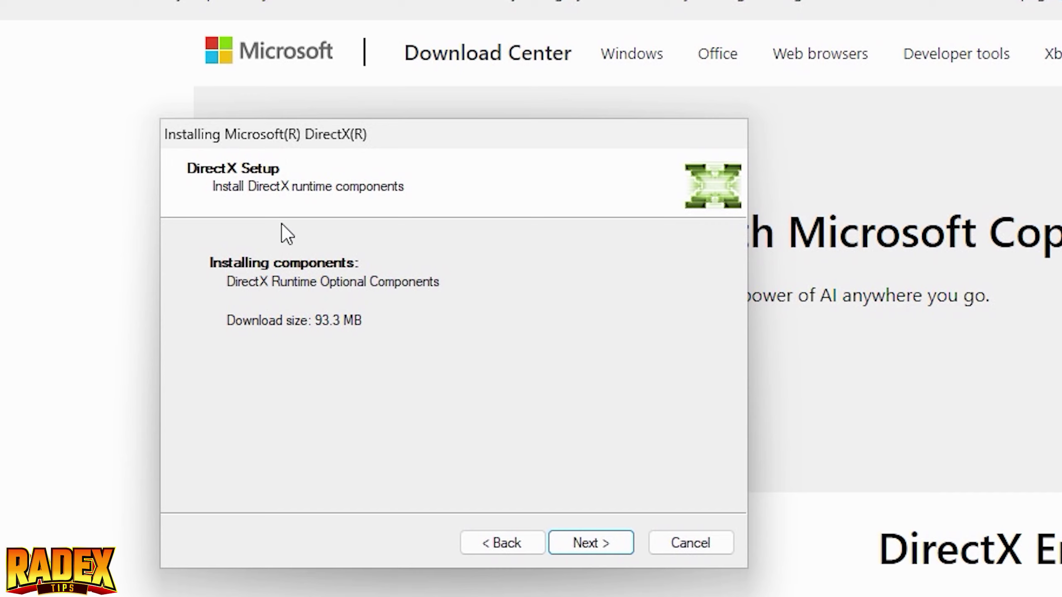
pyautogui.click(593, 544)
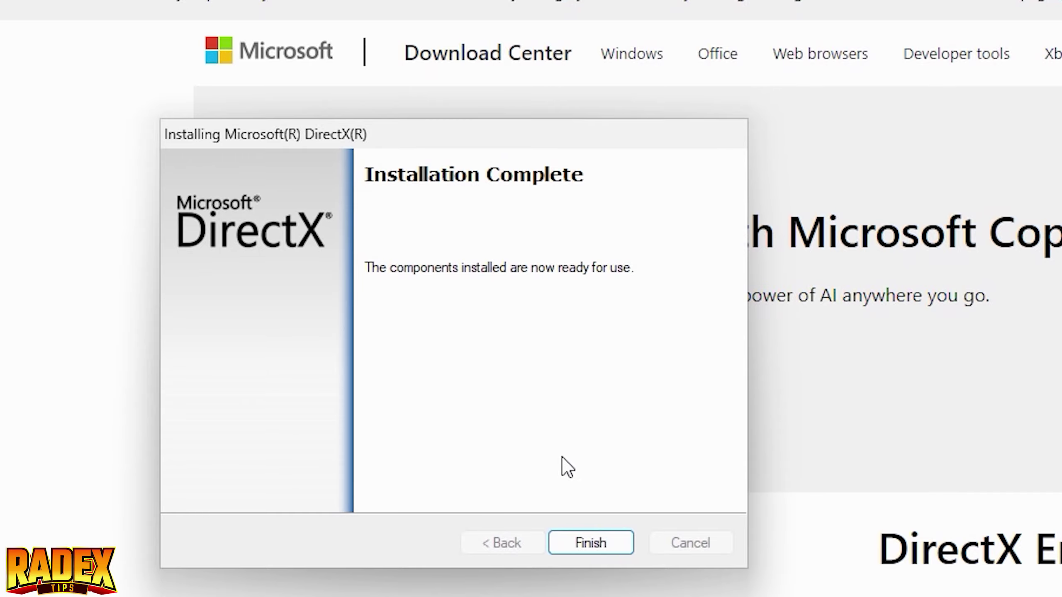
pyautogui.click(571, 542)
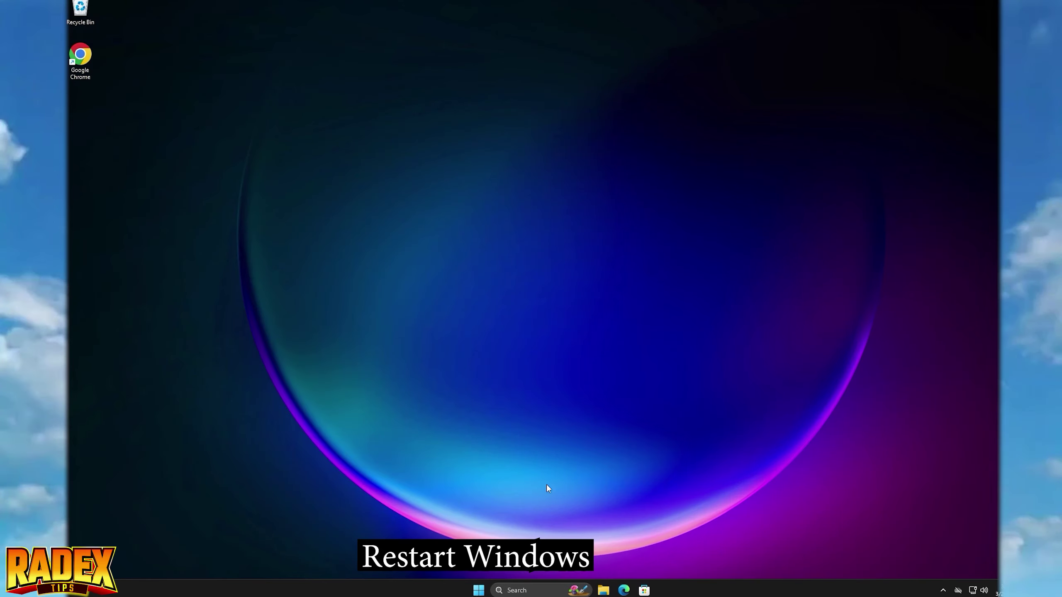
# Restart Windows
pyautogui.click(480, 589)
pyautogui.click(676, 557)
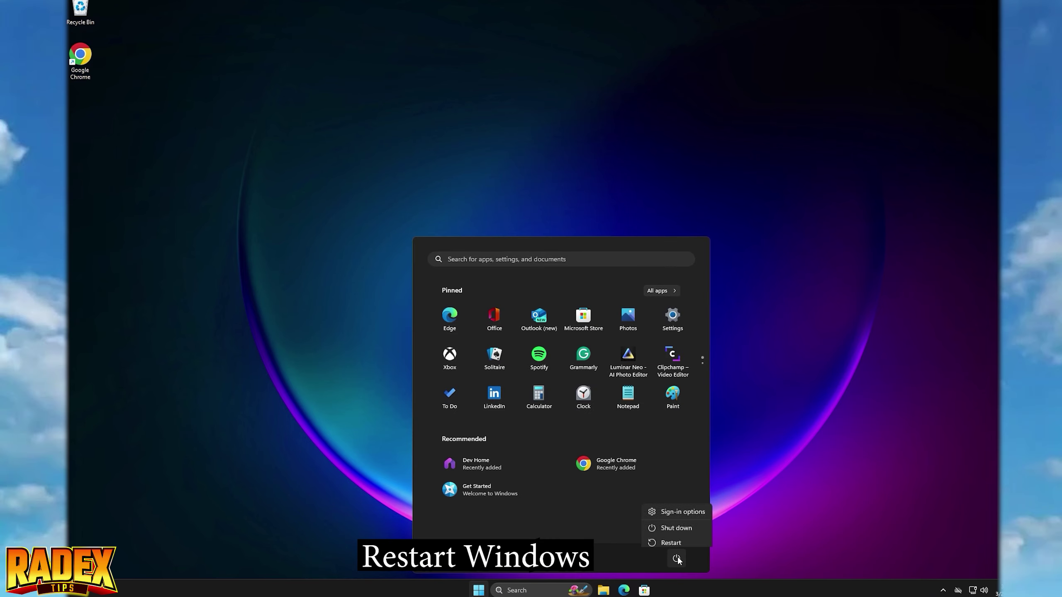
pyautogui.click(670, 540)
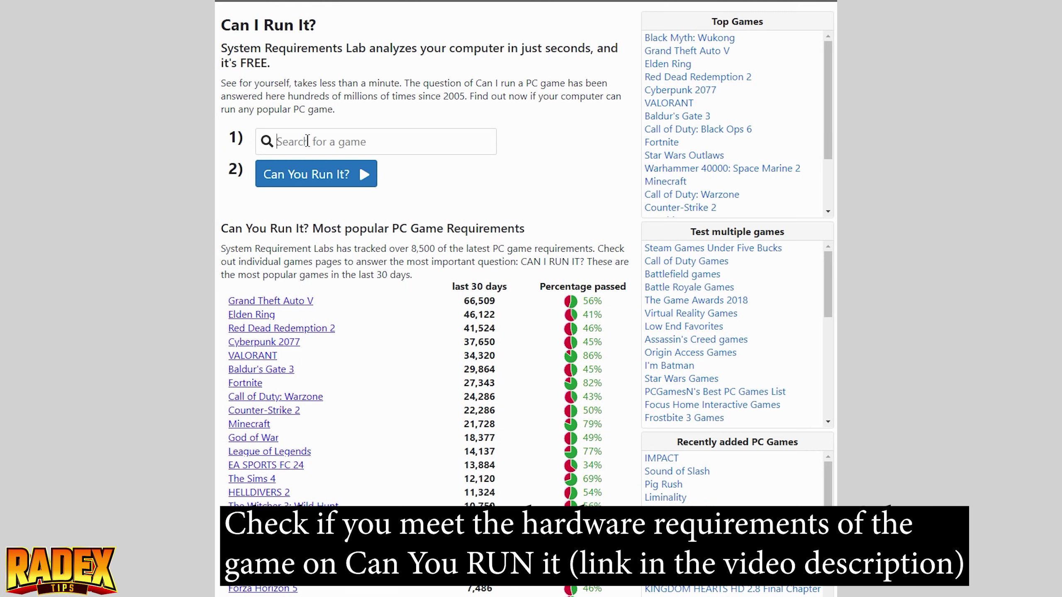
# Check on the Can I Run It site whether the computer meets the Black Myth: Wukong requirements
pyautogui.write('Bl')
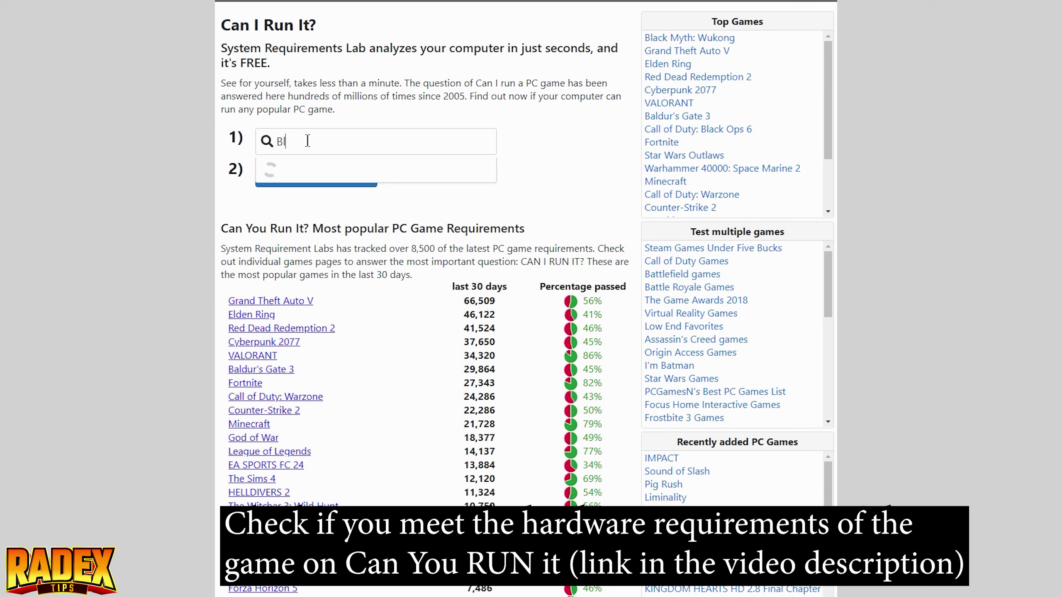
pyautogui.write('ack Myth Wukong')
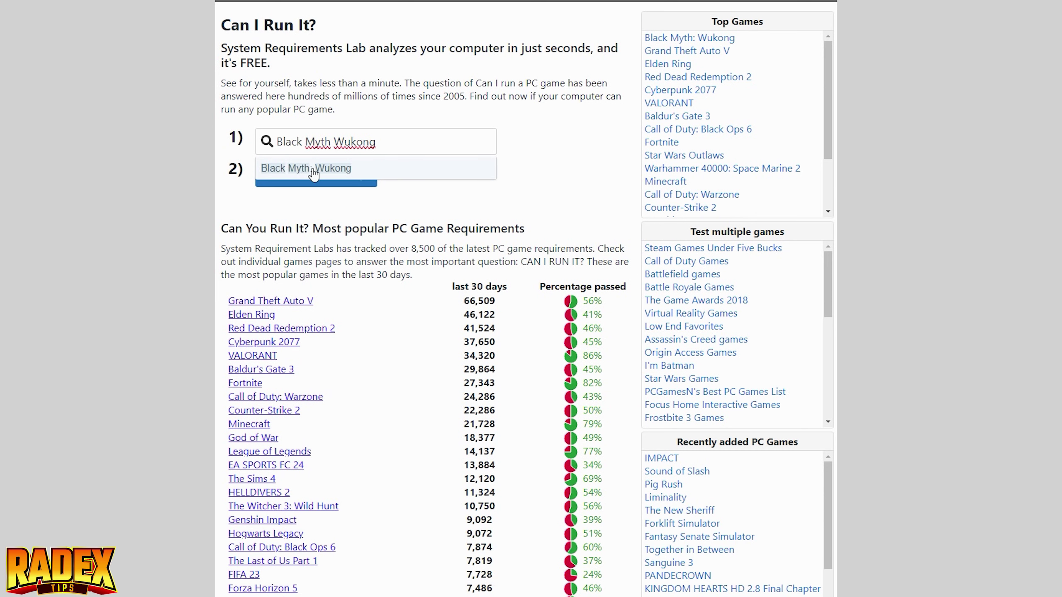
pyautogui.click(316, 169)
pyautogui.click(322, 180)
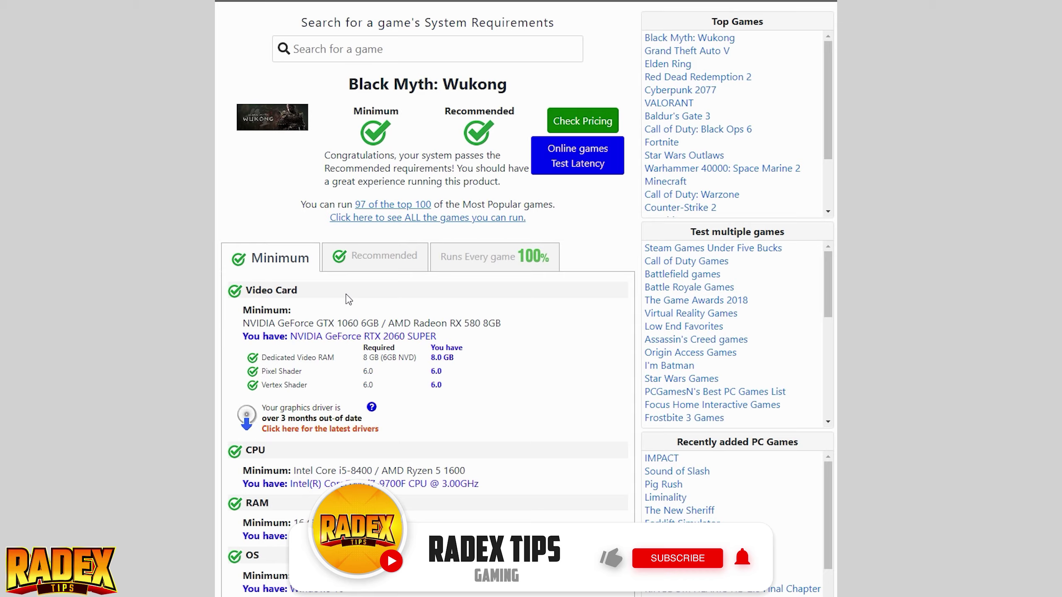
# Compare the computer's hardware with the game's minimum and recommended requirements for video card, CPU, RAM, OS and disk space
pyautogui.scroll(-5, 349, 298)
pyautogui.scroll(4, 379, 360)
pyautogui.click(388, 198)
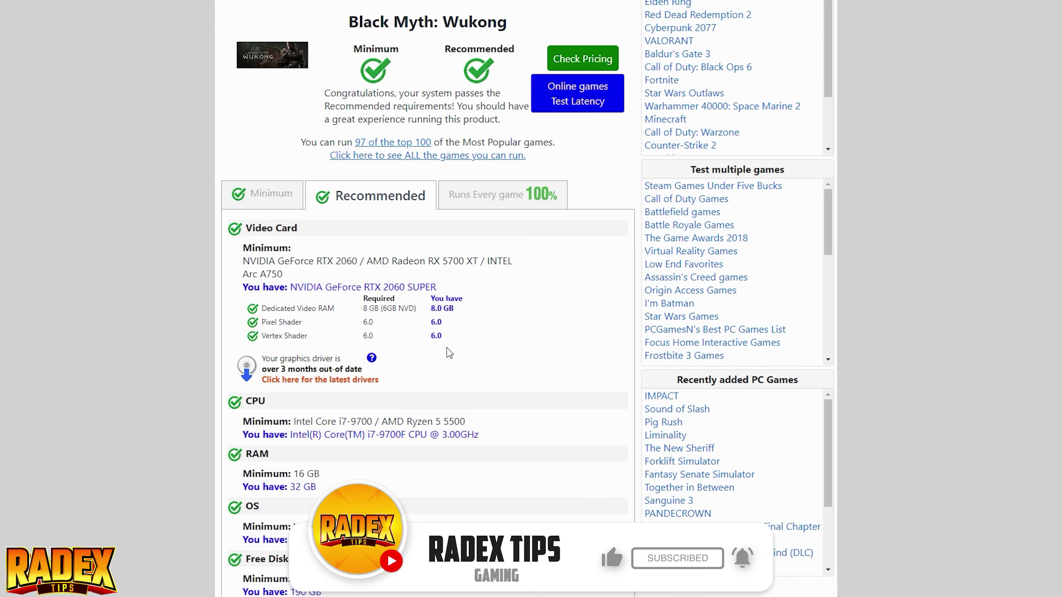
pyautogui.click(275, 194)
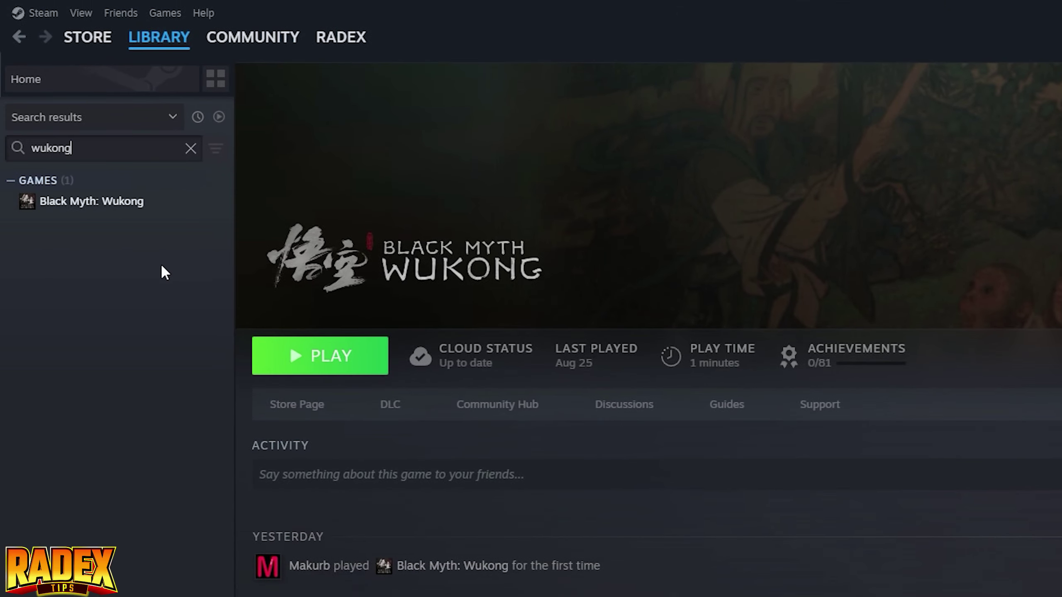
# In the Steam library, verify the integrity of Black Myth: Wukong's installed files and close the game's properties
pyautogui.rightClick(111, 202)
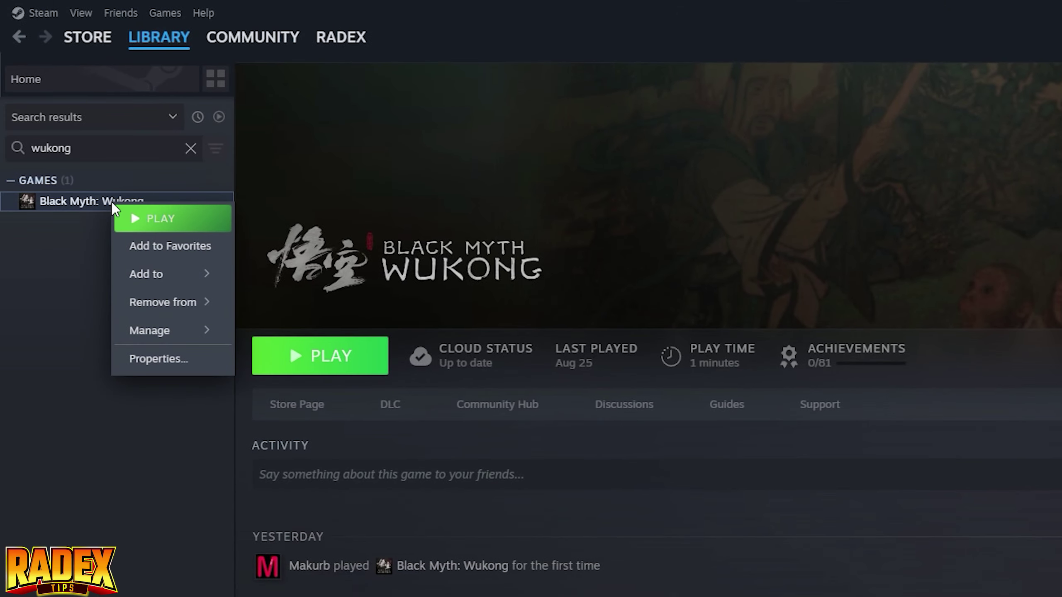
pyautogui.click(140, 361)
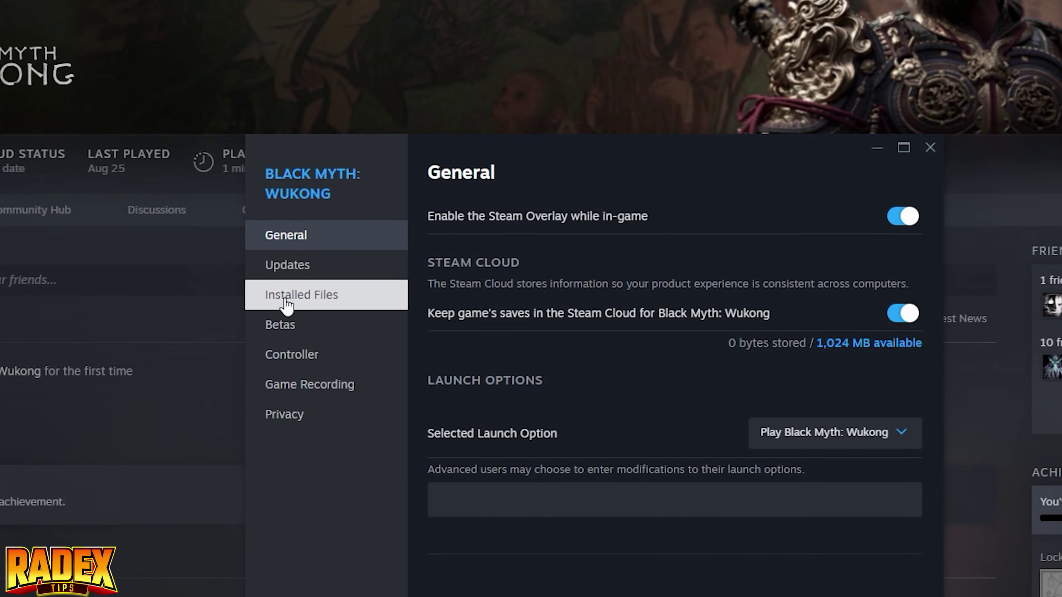
pyautogui.click(287, 306)
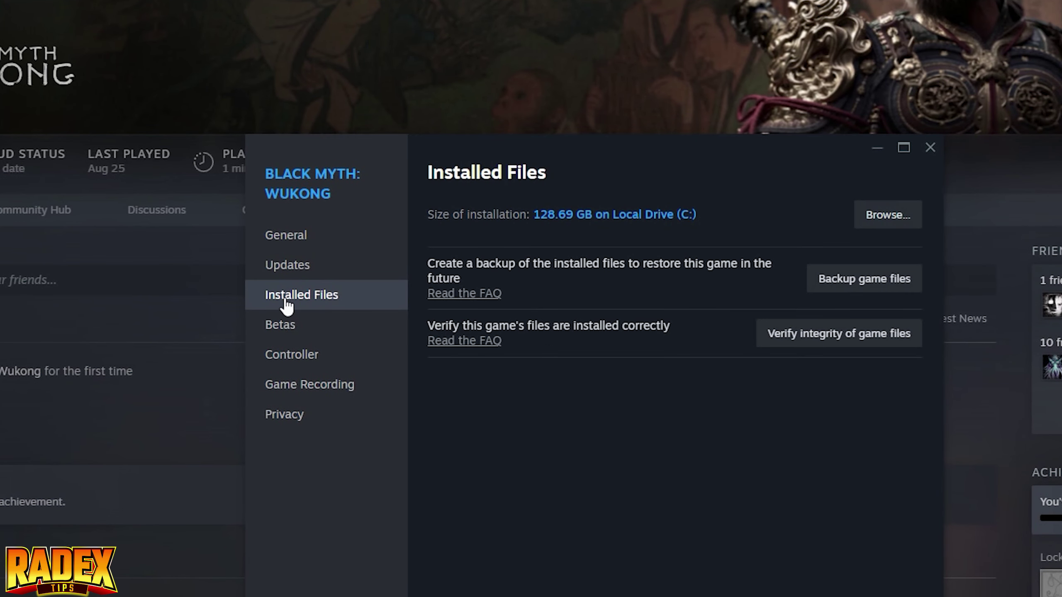
pyautogui.click(867, 335)
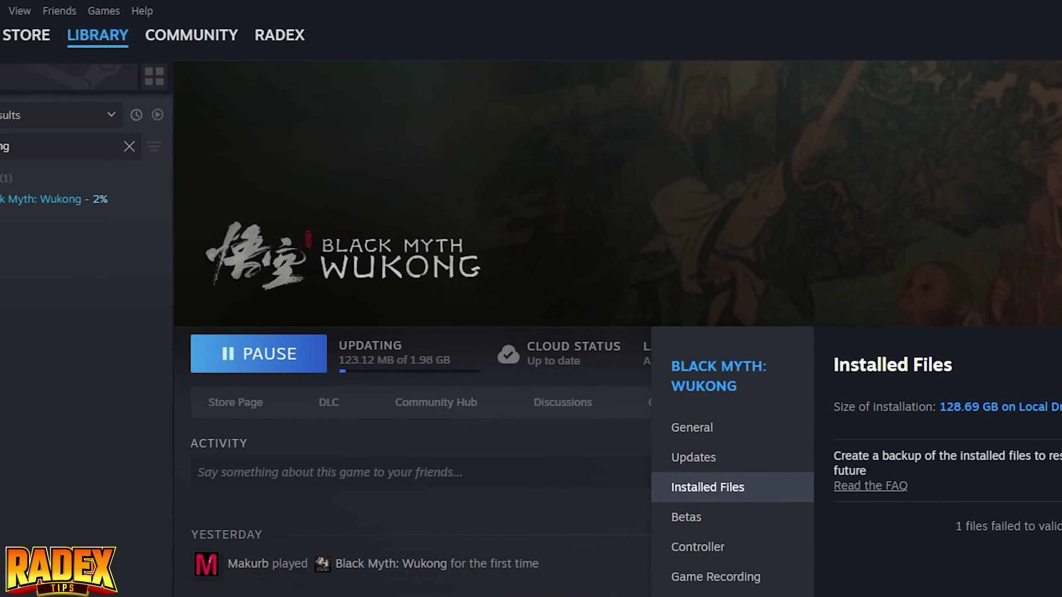
pyautogui.press('Escape')
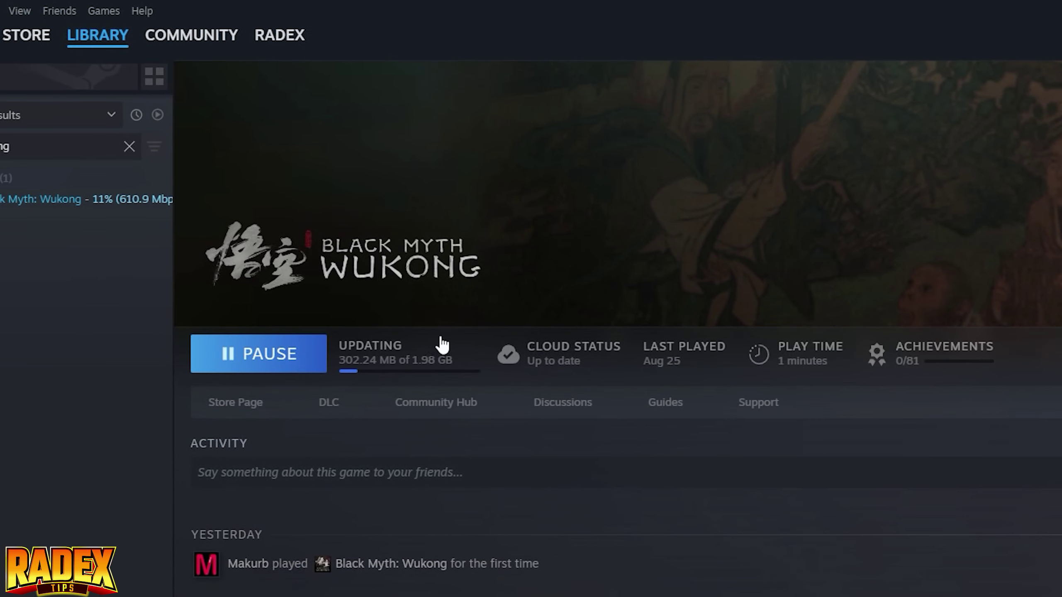